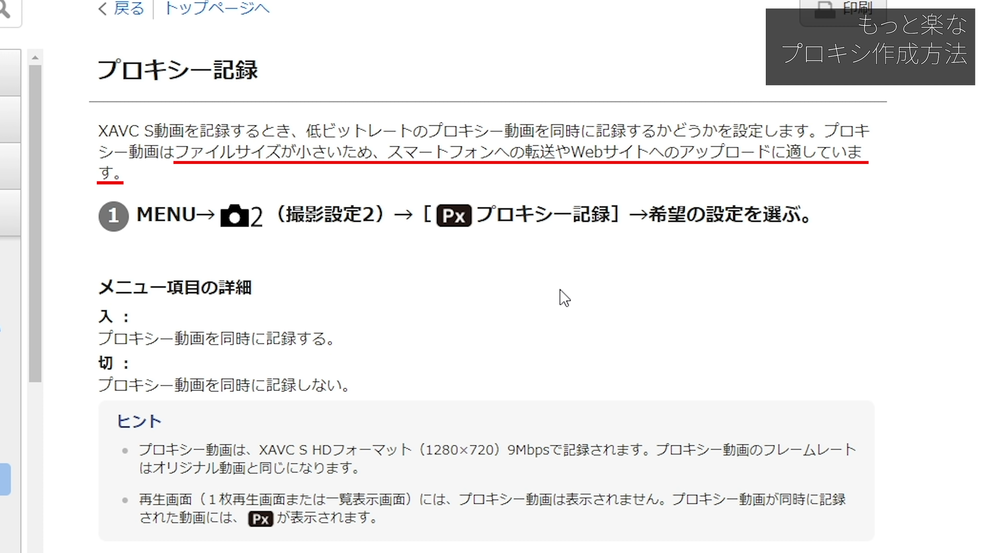
# Read through the hints and precautions on the camera manual's proxy recording page
pyautogui.scroll(-6, 548, 362)
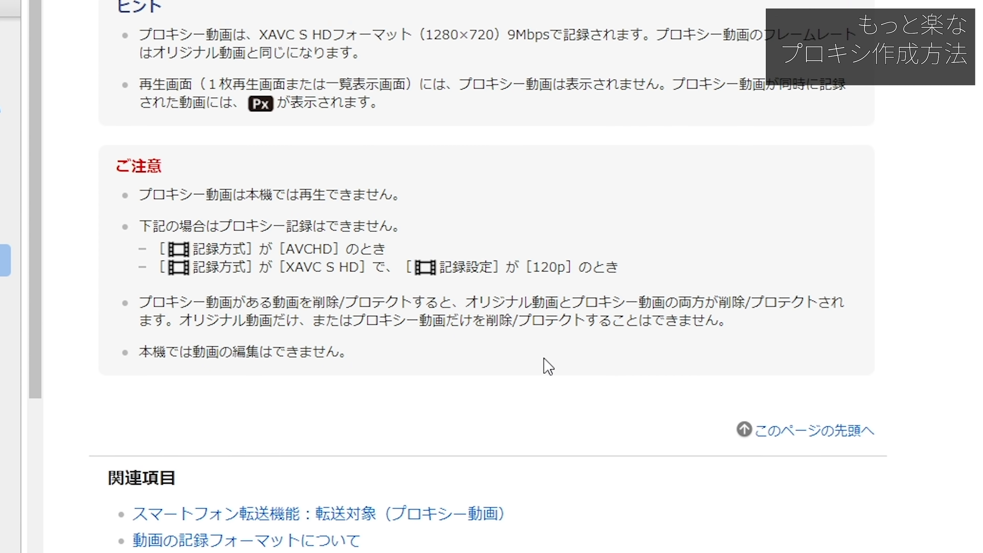
pyautogui.scroll(6, 533, 374)
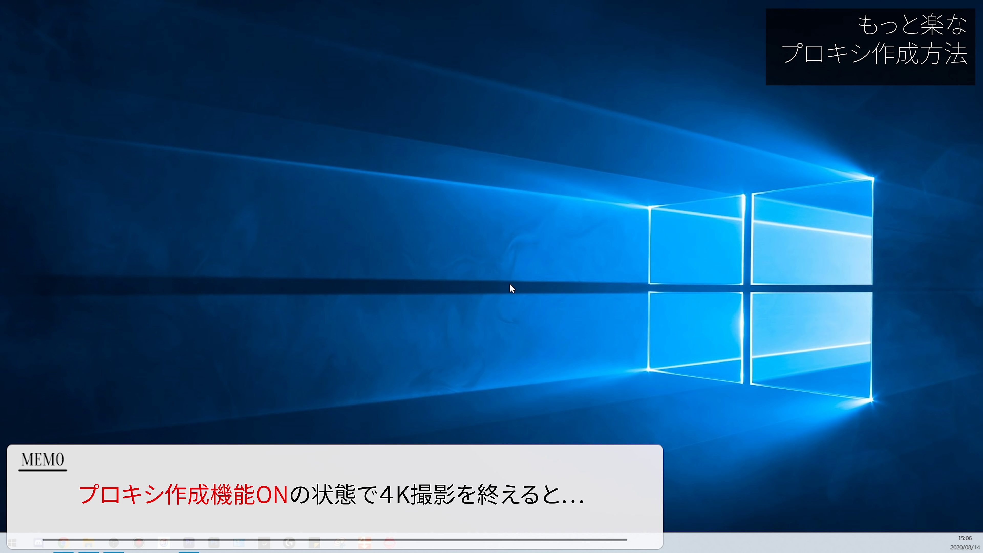
pyautogui.press('Zenkaku_Hankaku')
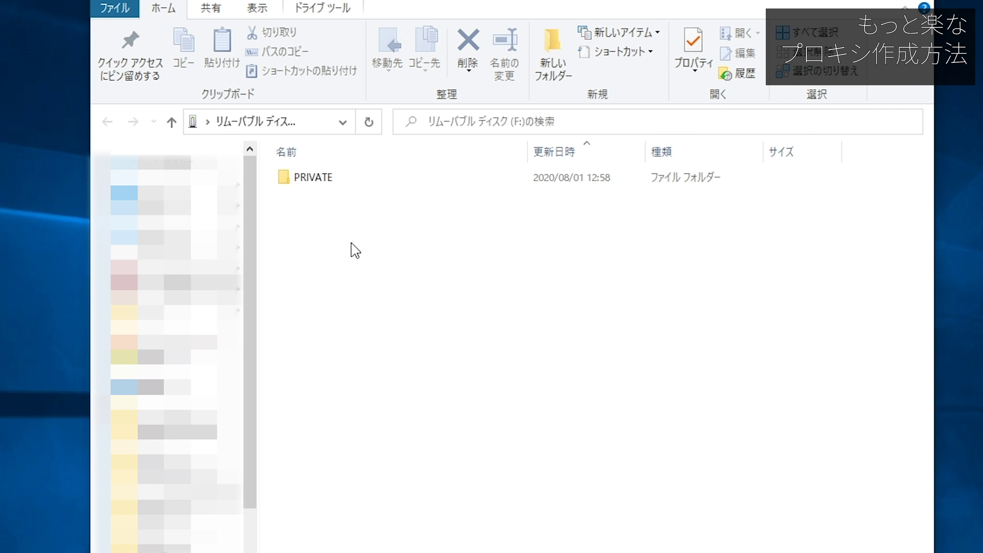
# Browse removable disk F: through PRIVATE and M4ROOT to view the original clips in the CLIP folder
pyautogui.doubleClick(322, 180)
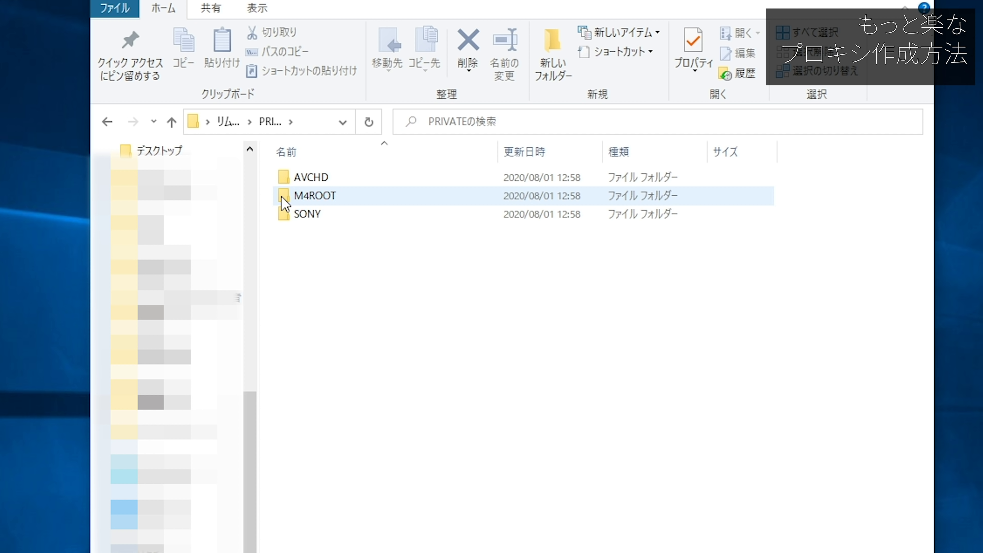
pyautogui.click(330, 203)
pyautogui.doubleClick(331, 203)
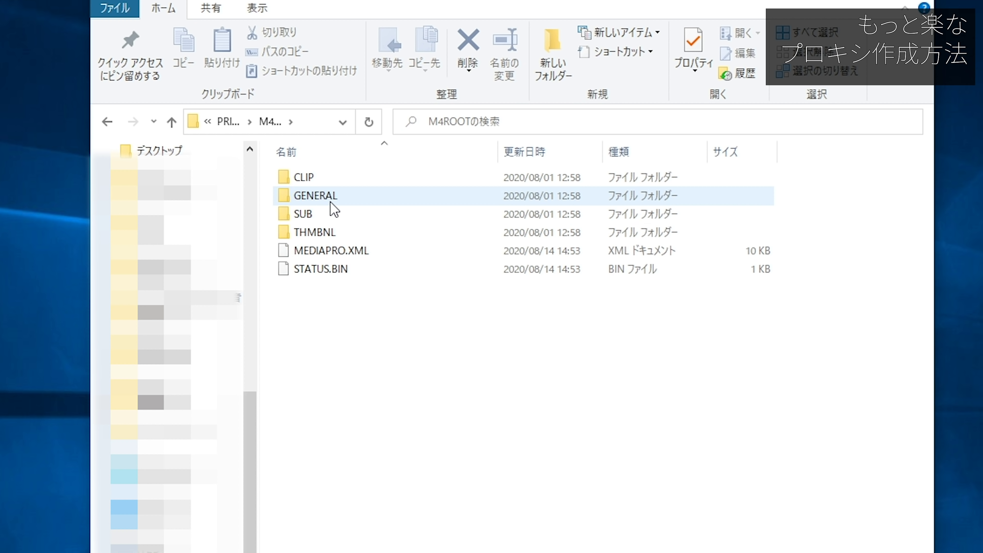
pyautogui.doubleClick(316, 179)
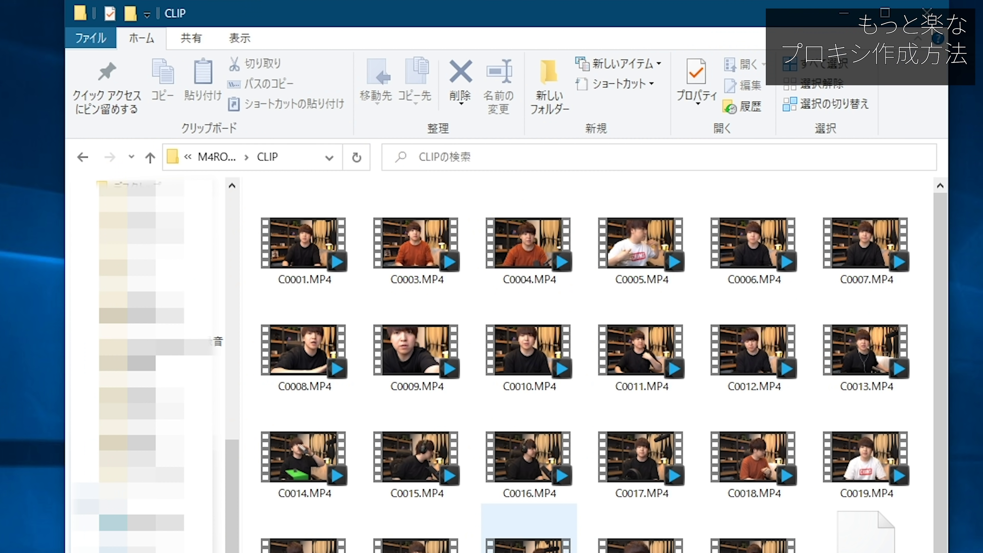
# View the detailed properties of the proxy file C0022S03.MP4 in the M4ROOT folder's SUB subfolder
pyautogui.click(77, 161)
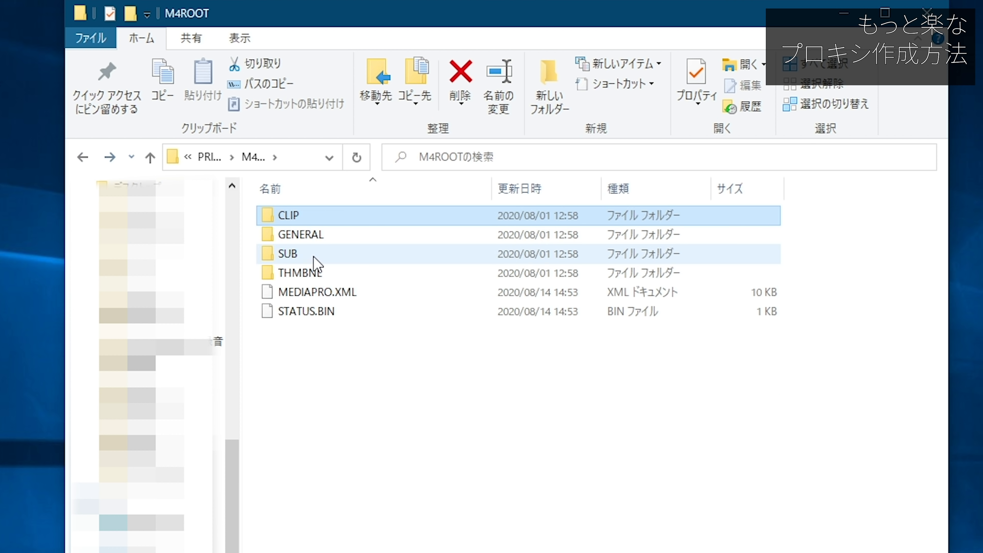
pyautogui.doubleClick(298, 255)
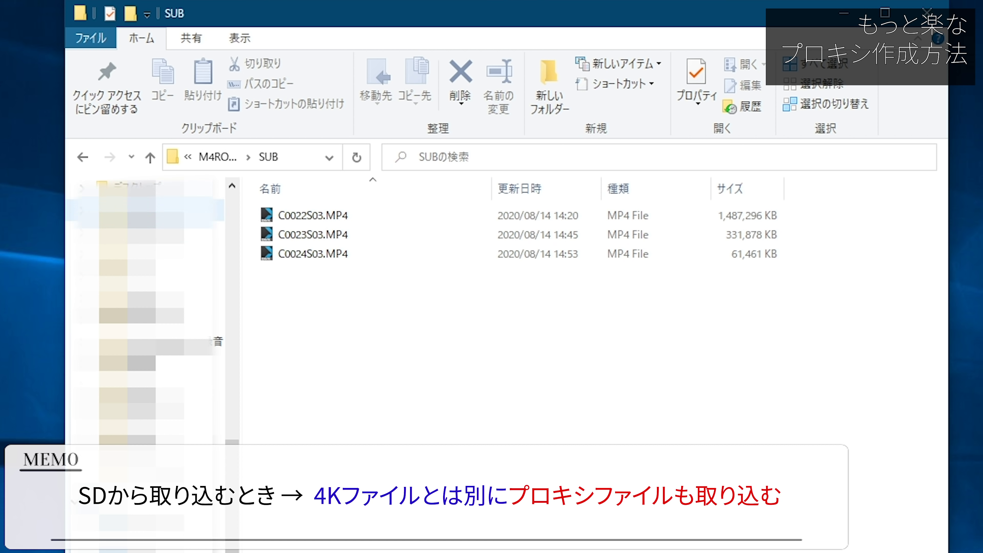
pyautogui.rightClick(314, 220)
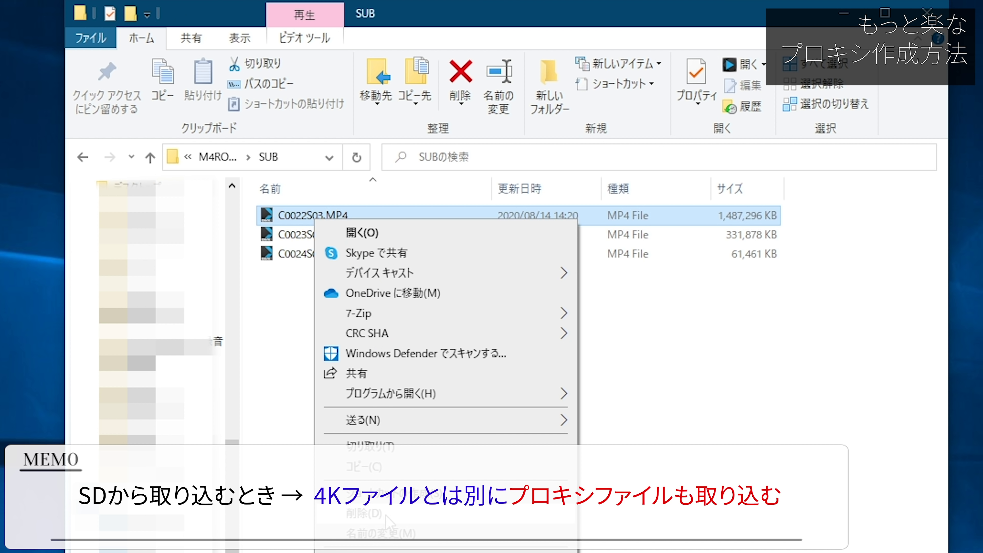
pyautogui.click(387, 551)
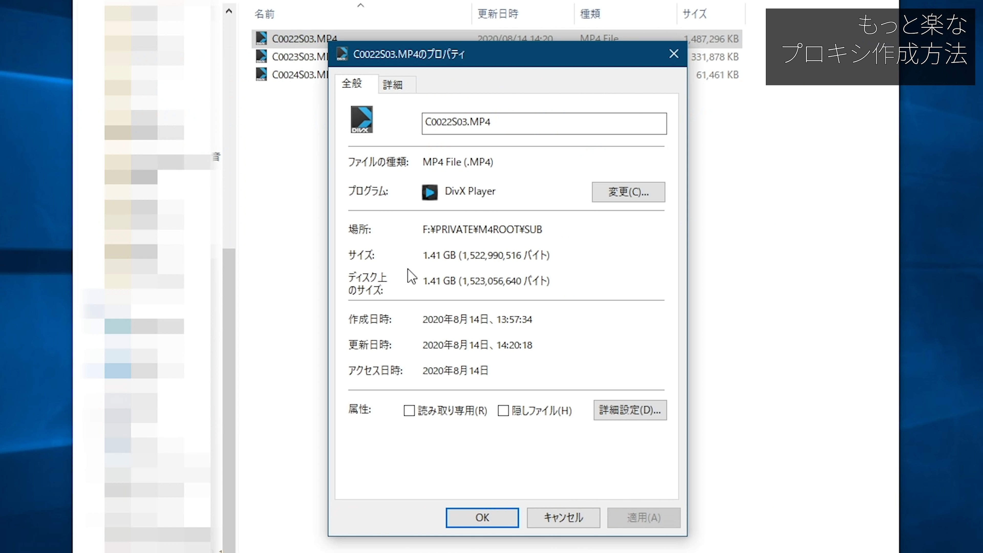
pyautogui.click(393, 85)
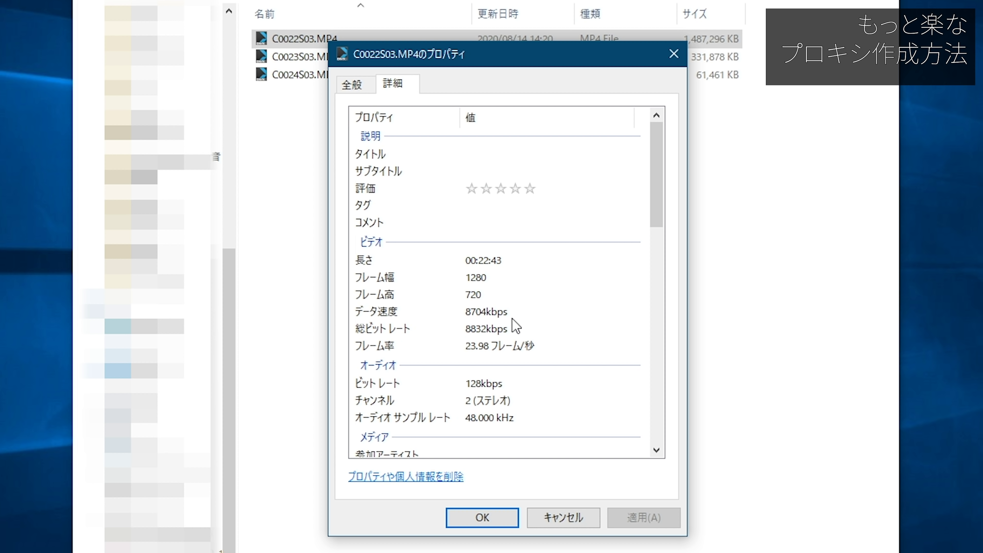
pyautogui.click(482, 517)
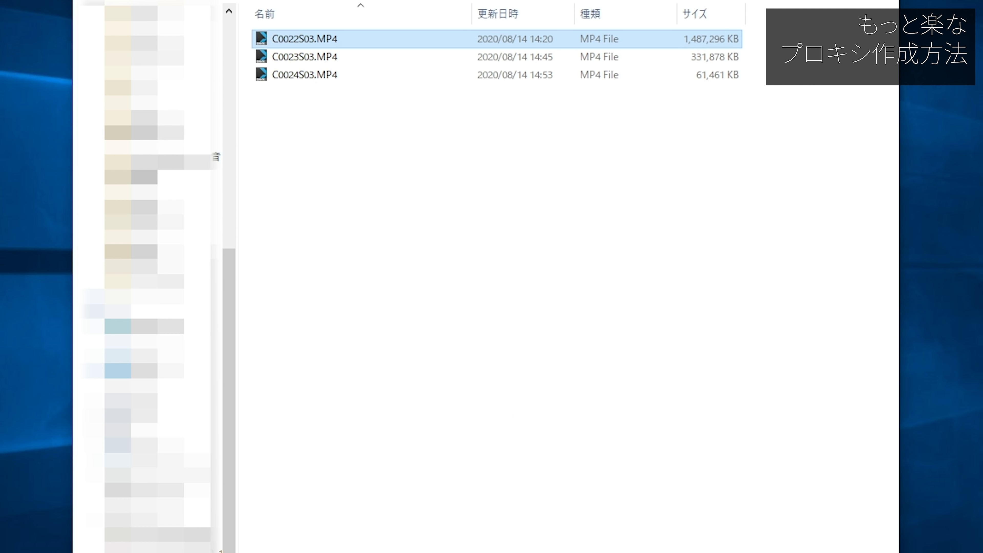
# Return to the CLIP folder and view the properties of the original clip C0022.MP4
pyautogui.hotkey('alt', 'Up')
pyautogui.doubleClick(285, 44)
pyautogui.rightClick(511, 355)
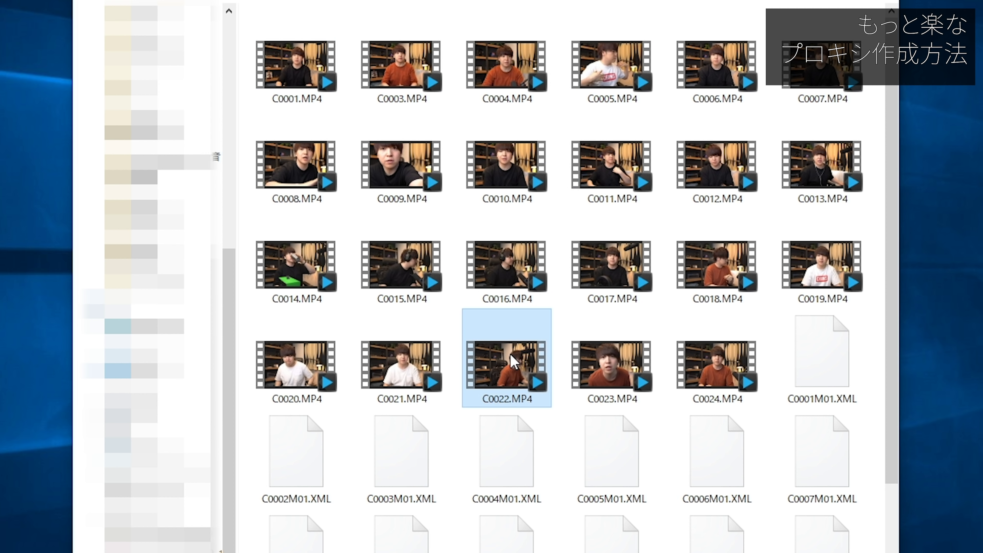
pyautogui.click(564, 339)
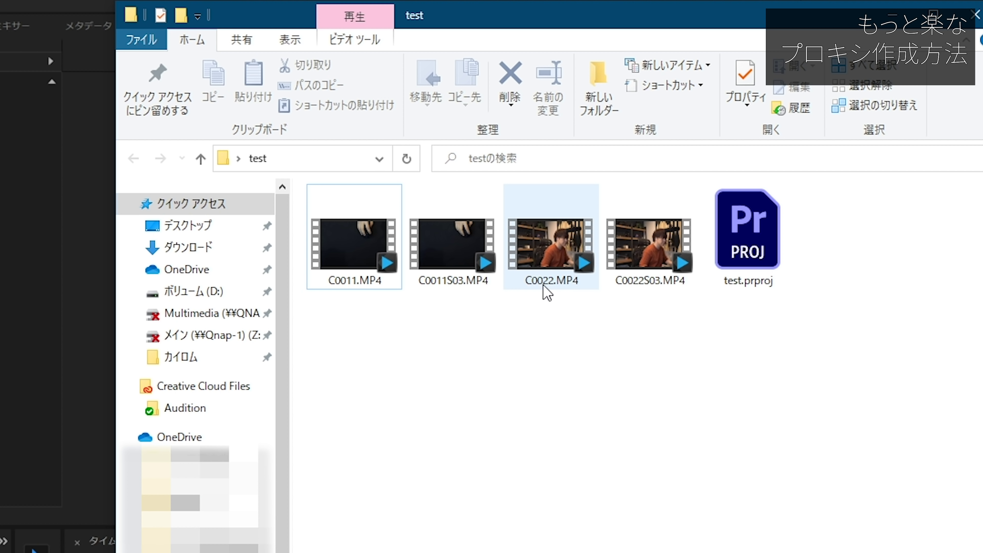
# Create a new folder inside the test folder and move C0011S03.MP4 and C0022S03.MP4 into it
pyautogui.moveTo(542, 244)
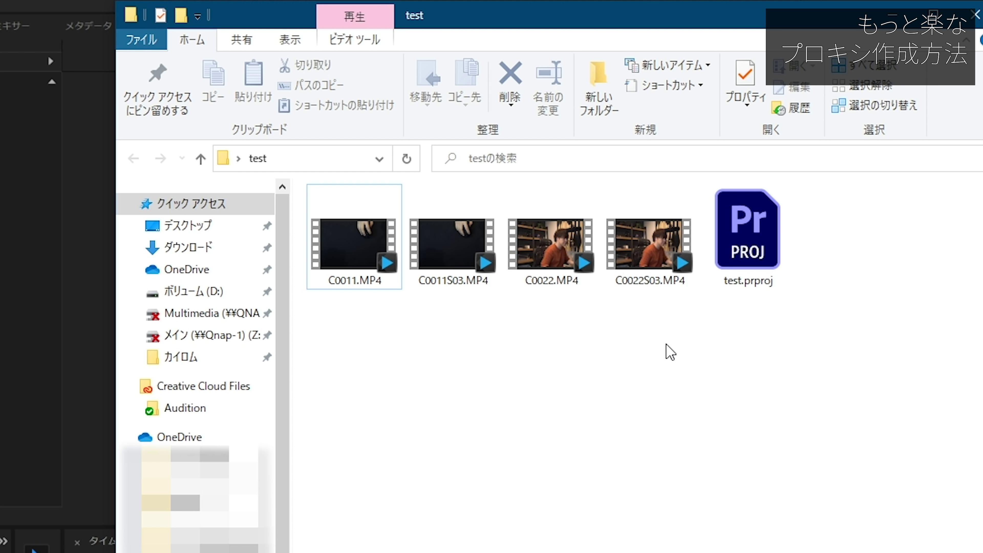
pyautogui.moveTo(653, 264)
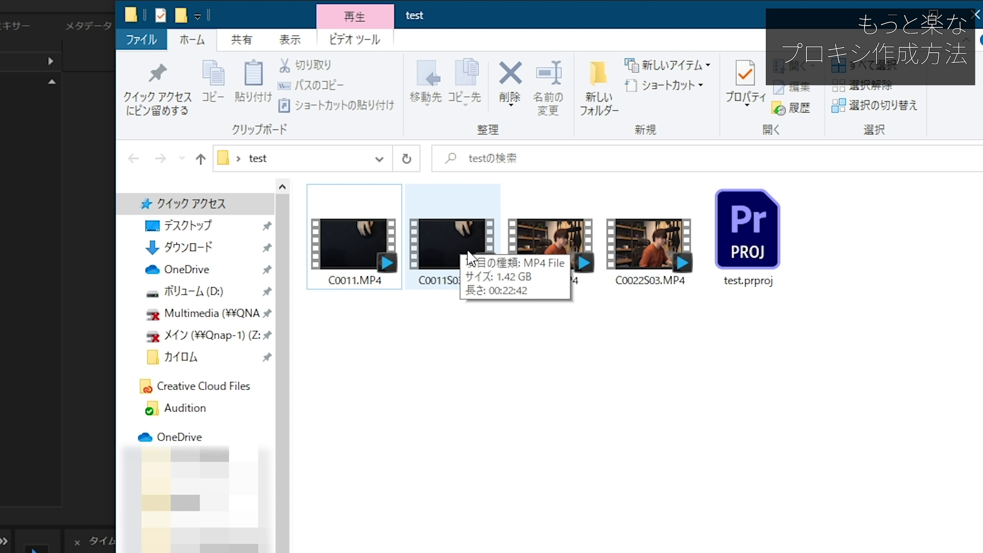
pyautogui.hotkey('ctrl', 'shift', 'n')
pyautogui.moveTo(548, 257); pyautogui.dragTo(373, 263)
pyautogui.moveTo(650, 244); pyautogui.dragTo(350, 236)
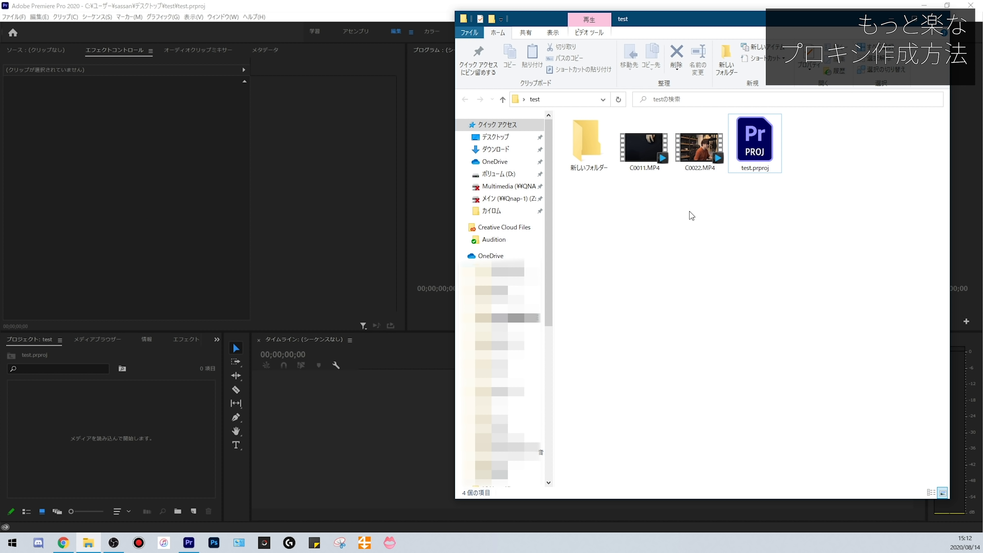
# Add C0022.MP4 to the empty Premiere Pro timeline and stack C0011.MP4 above it on track V2
pyautogui.moveTo(700, 155); pyautogui.dragTo(324, 432)
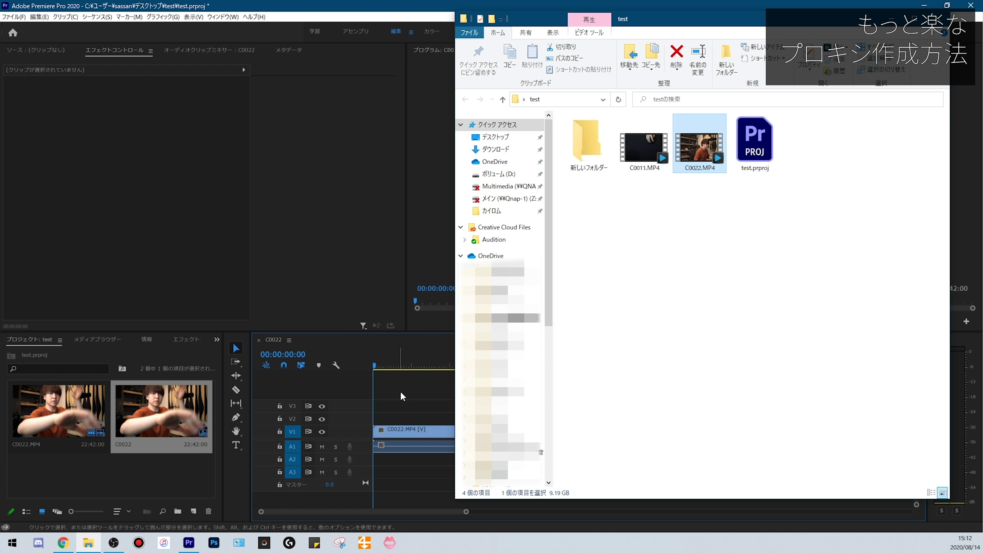
pyautogui.moveTo(641, 162); pyautogui.dragTo(382, 416)
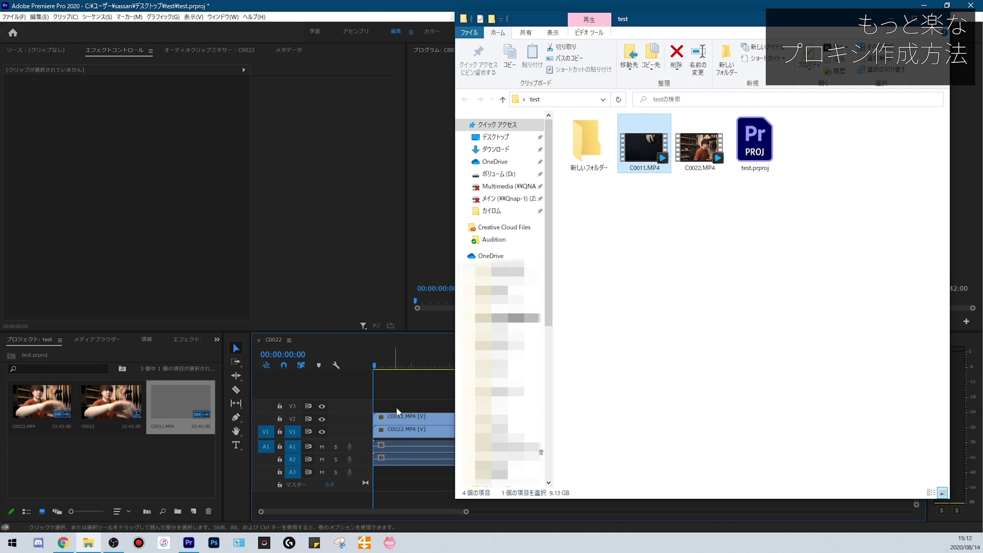
# Zoom in on the timeline and play the stacked clips from several points to check playback smoothness
pyautogui.click(434, 366)
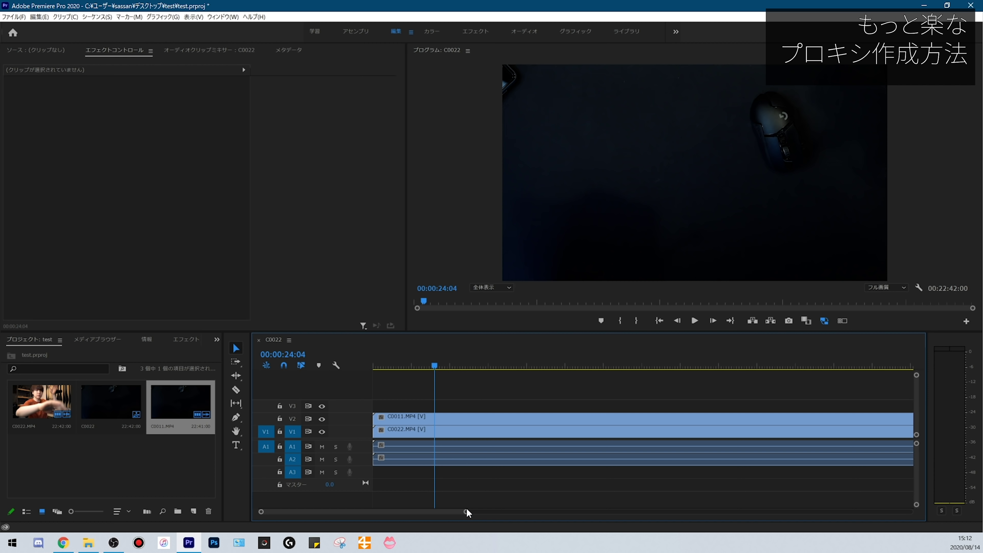
pyautogui.moveTo(466, 512); pyautogui.dragTo(343, 512)
pyautogui.press('Zenkaku_Hankaku')
pyautogui.press('Zenkaku_Hankaku')
pyautogui.click(527, 364)
pyautogui.press('space')
pyautogui.click(615, 366)
pyautogui.click(686, 365)
pyautogui.press('space')
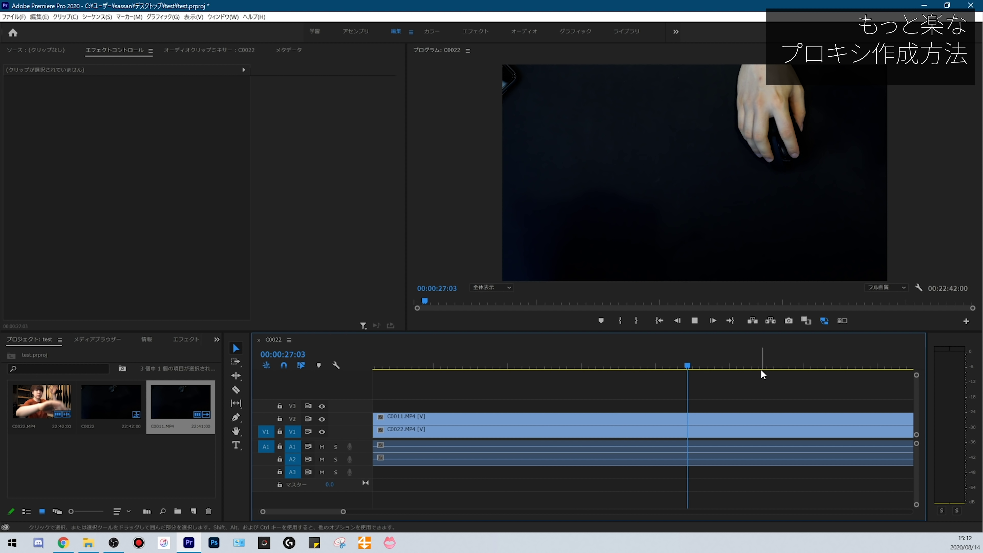
pyautogui.click(762, 365)
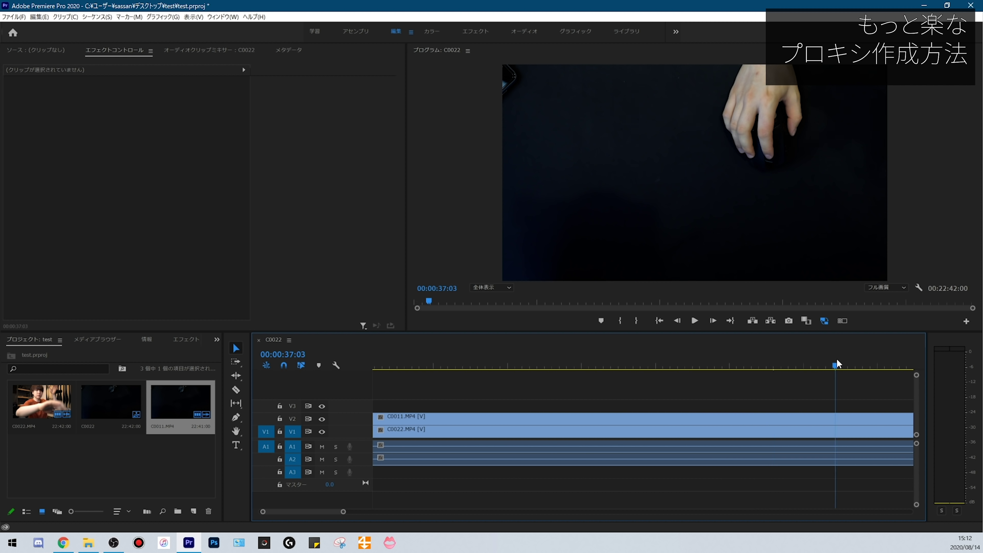
pyautogui.click(492, 365)
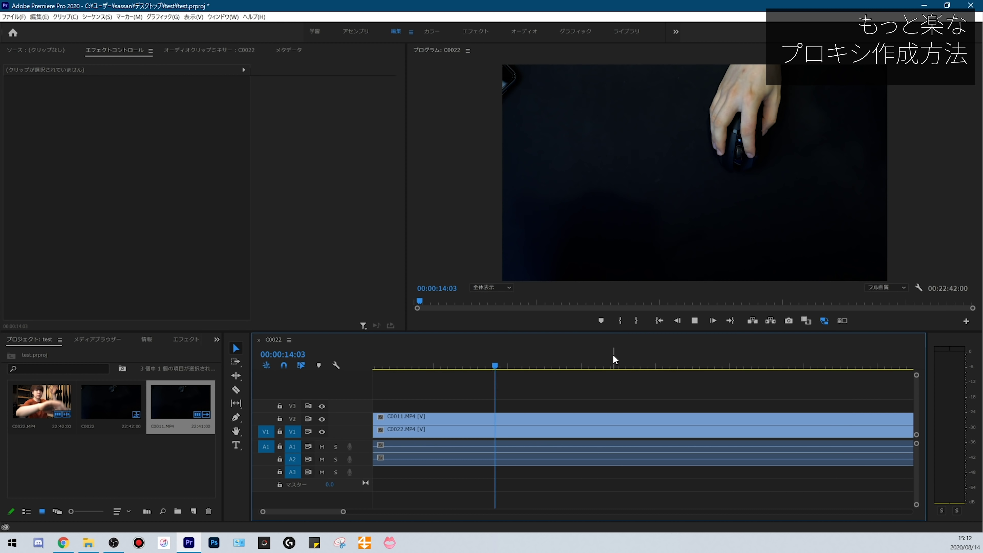
pyautogui.click(600, 365)
pyautogui.click(679, 365)
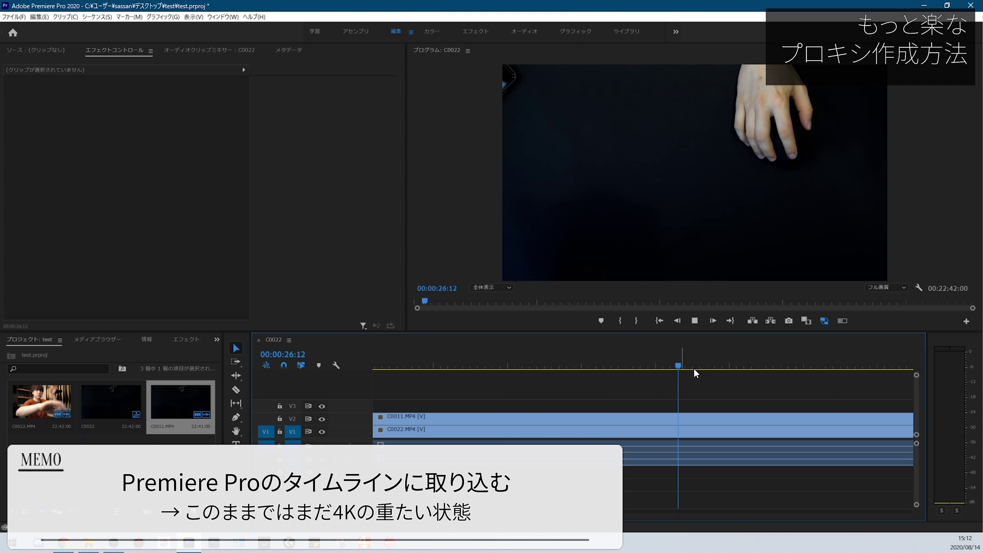
pyautogui.click(752, 365)
pyautogui.click(553, 365)
pyautogui.press('space')
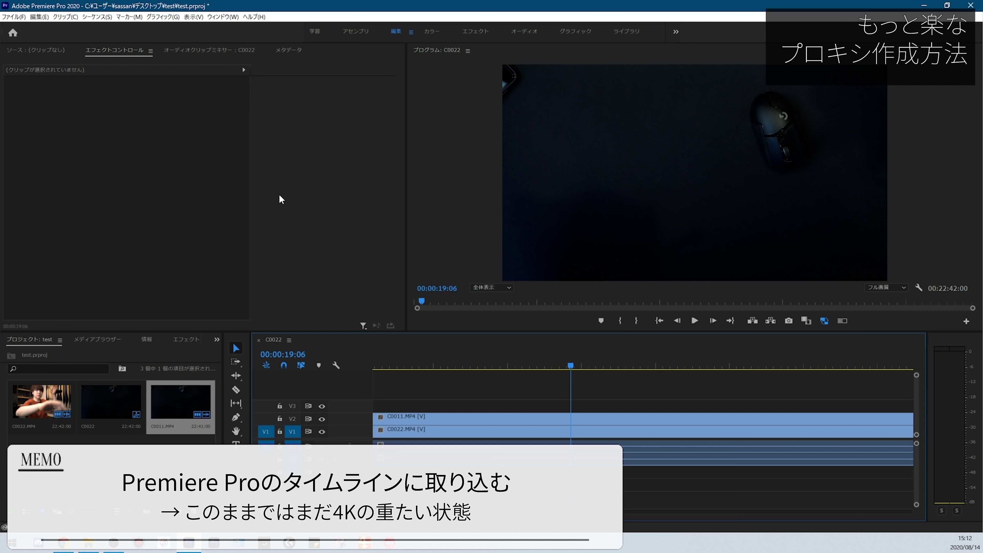
# Start adding proxies for all project items and attach C0011S03.MP4 from 新しいフォルダー to C0011.MP4
pyautogui.click(96, 464)
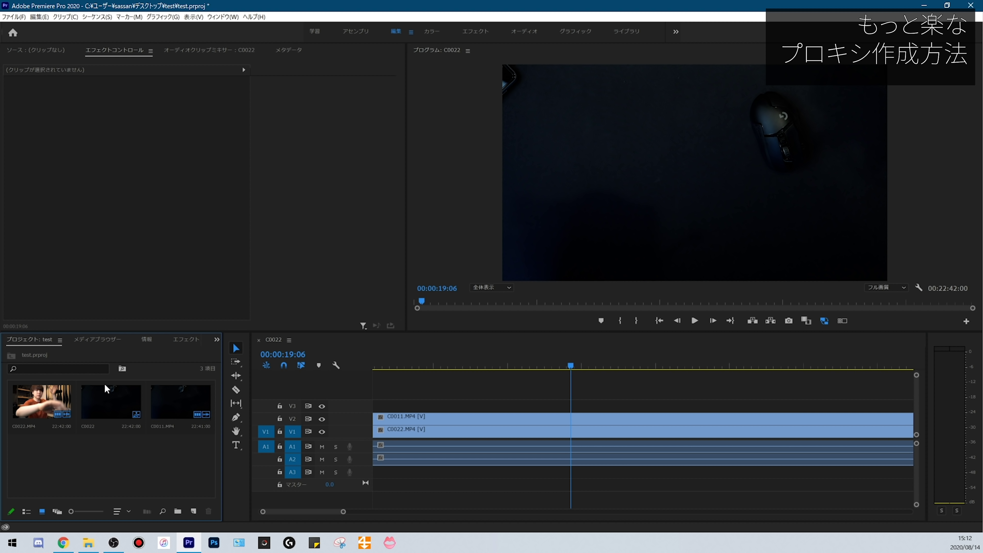
pyautogui.moveTo(34, 452); pyautogui.dragTo(183, 404)
pyautogui.rightClick(183, 404)
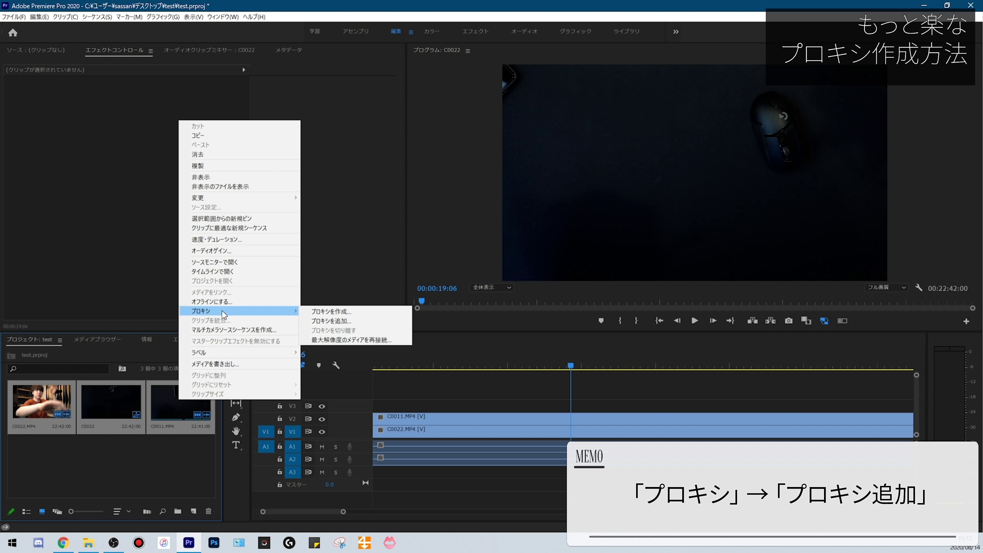
pyautogui.moveTo(258, 312)
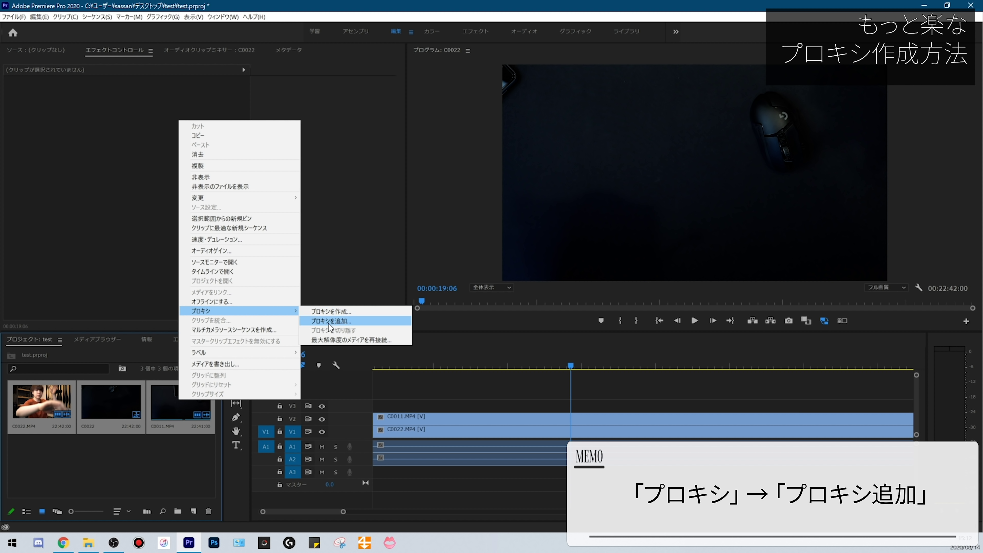
pyautogui.click(337, 321)
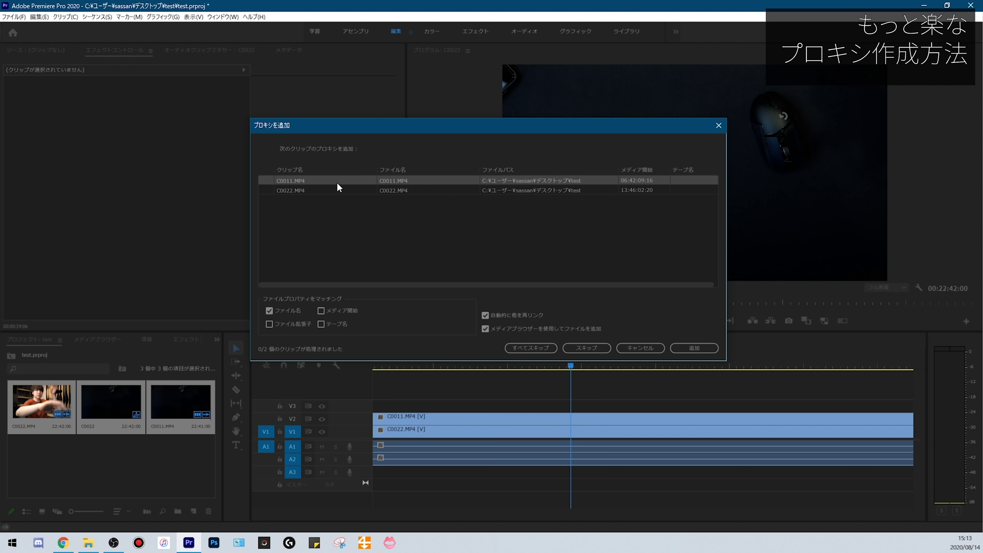
pyautogui.click(689, 348)
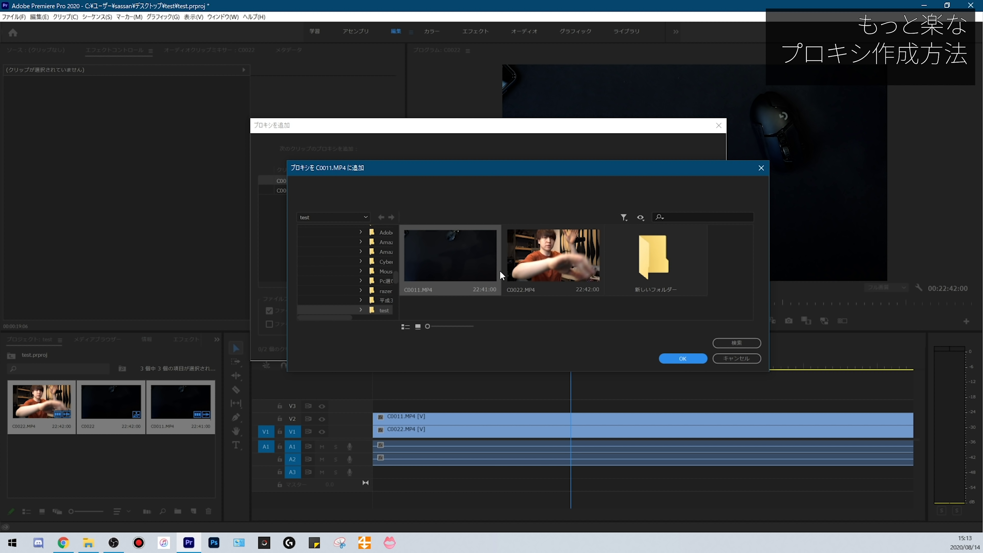
pyautogui.doubleClick(654, 269)
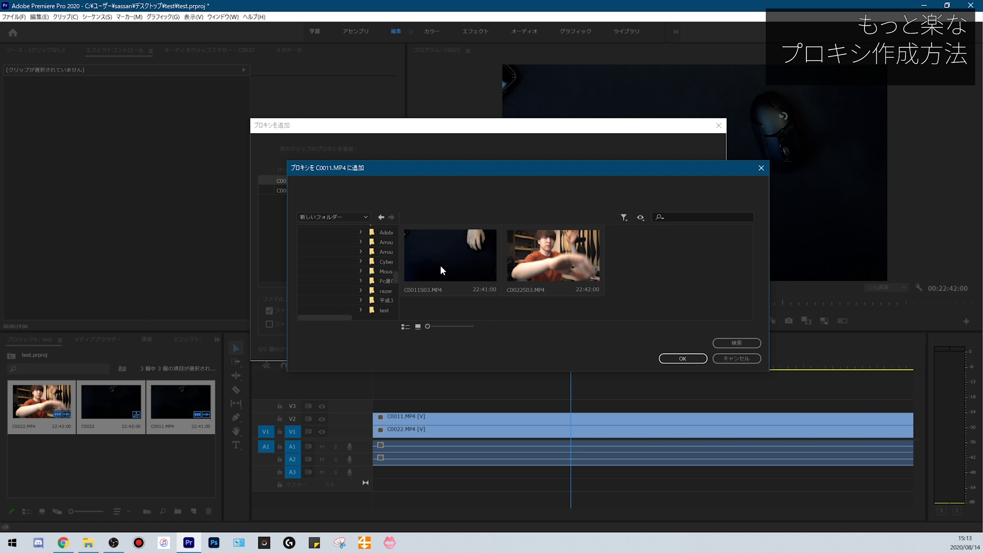
pyautogui.click(472, 279)
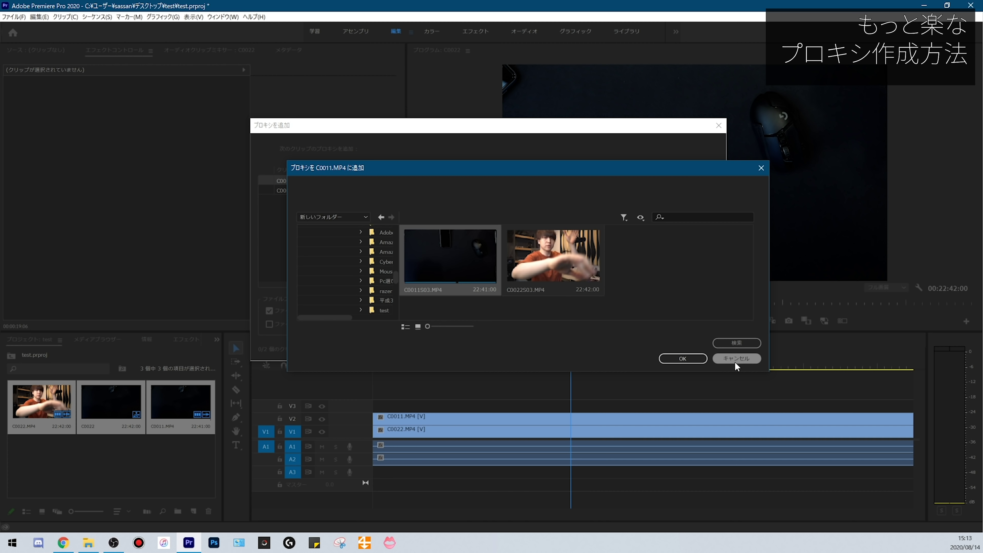
pyautogui.click(683, 358)
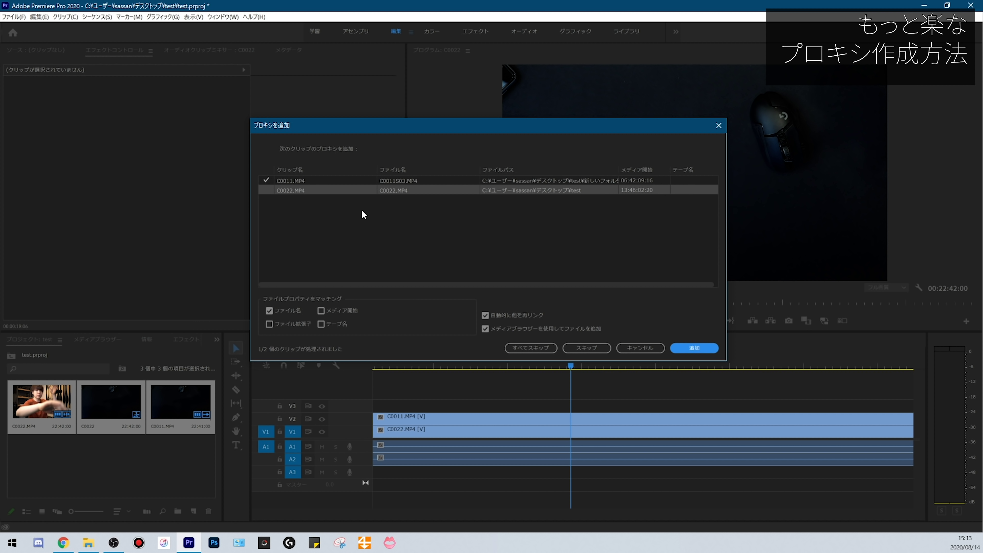
# Attach C0022S03.MP4 from 新しいフォルダー as the proxy for C0022.MP4
pyautogui.click(694, 350)
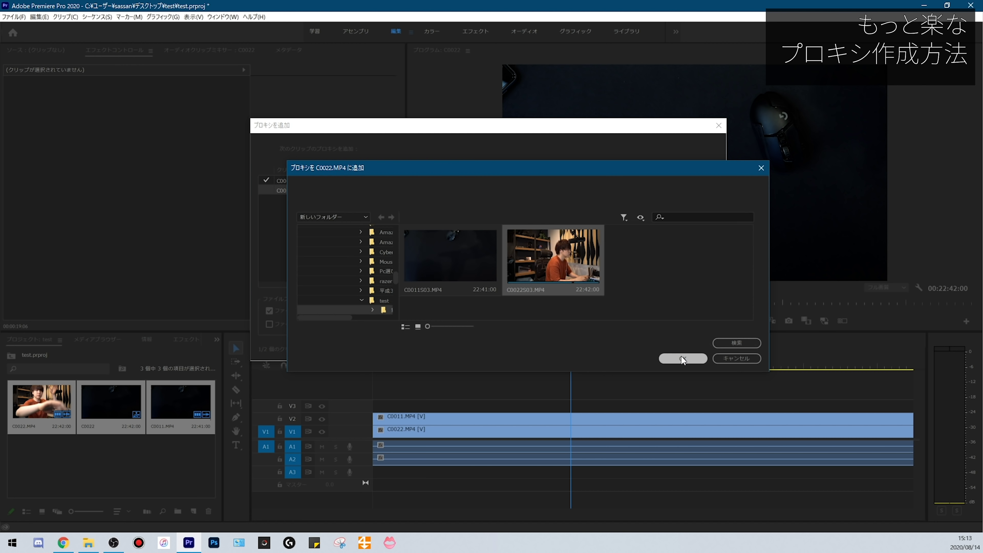
pyautogui.click(692, 359)
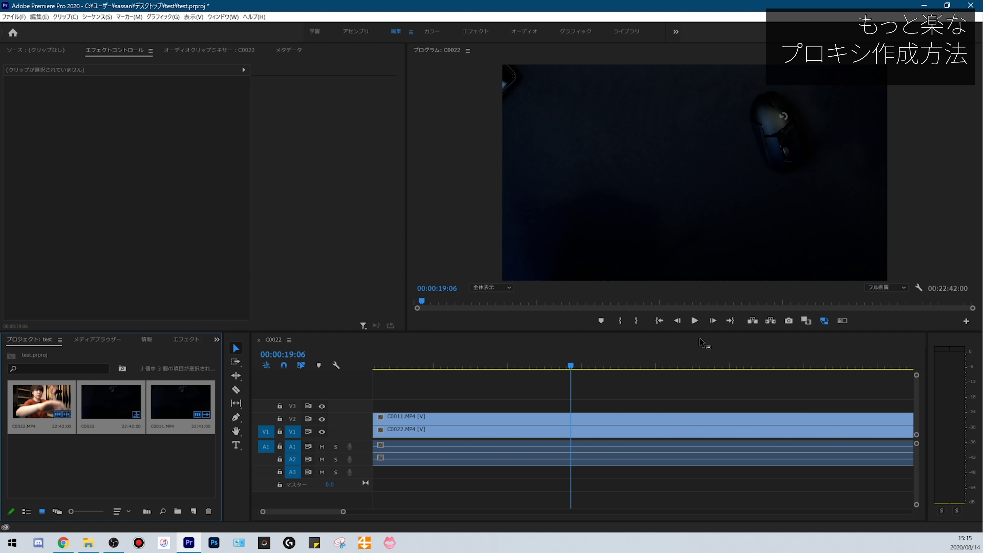
# Place the Toggle Proxies button (プロキシの切り替え) last among the Program monitor's controls and enable proxy playback with it
pyautogui.click(823, 323)
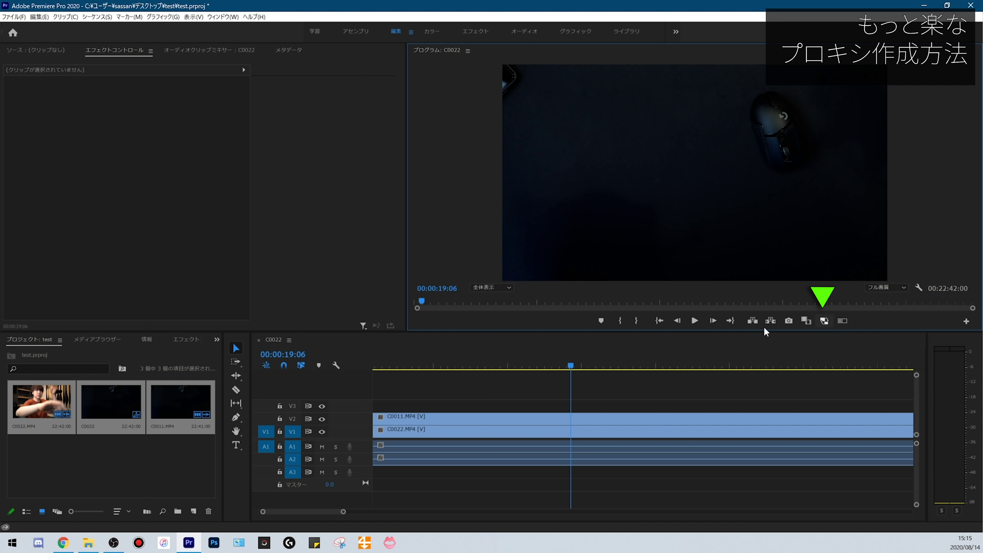
pyautogui.click(966, 321)
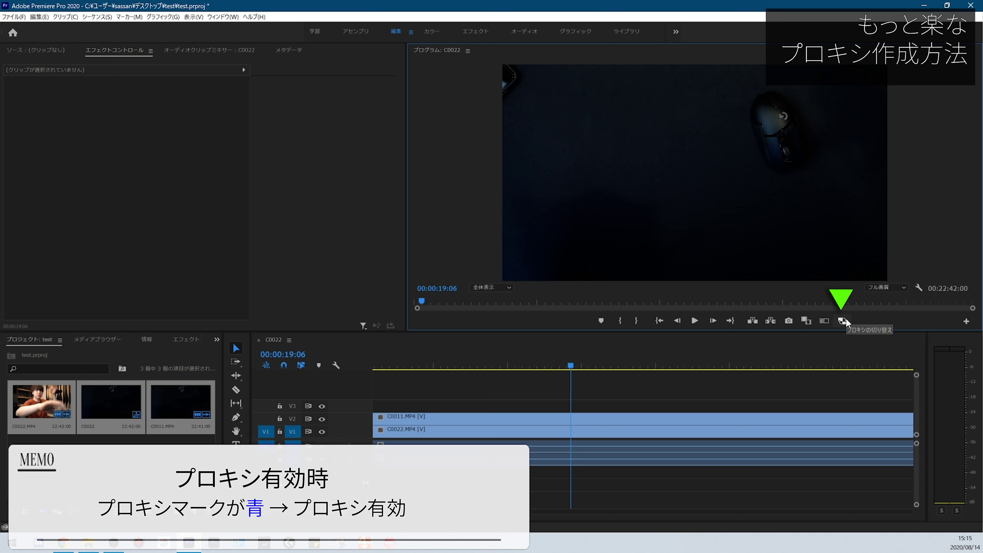
pyautogui.click(842, 320)
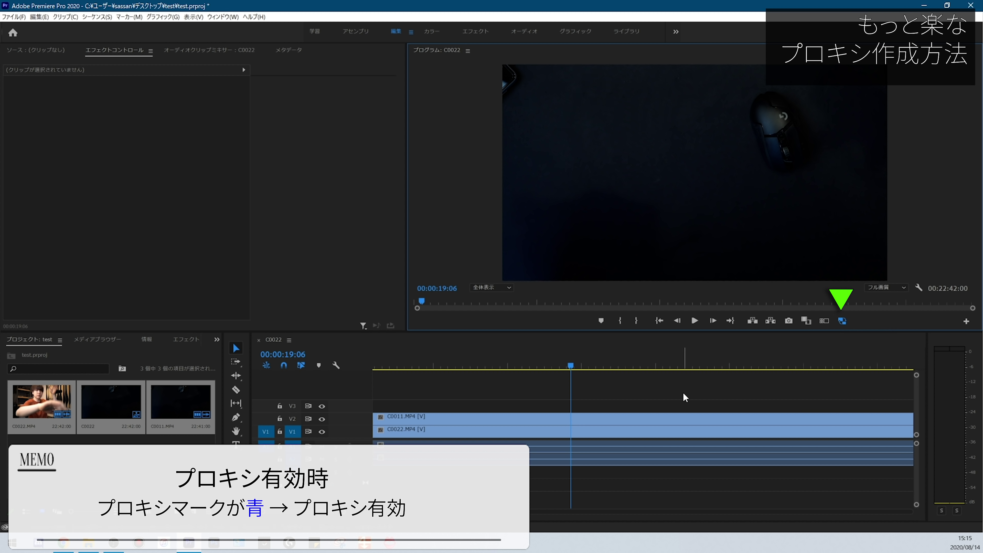
# Play the stacked clips from several points along the timeline to check playback smoothness with proxies enabled
pyautogui.click(492, 365)
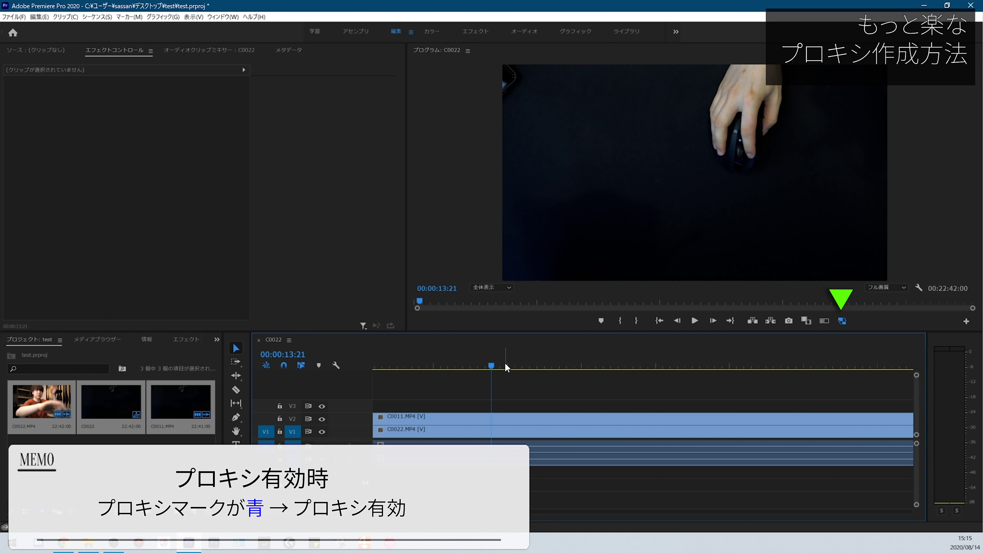
pyautogui.press('space')
pyautogui.click(565, 366)
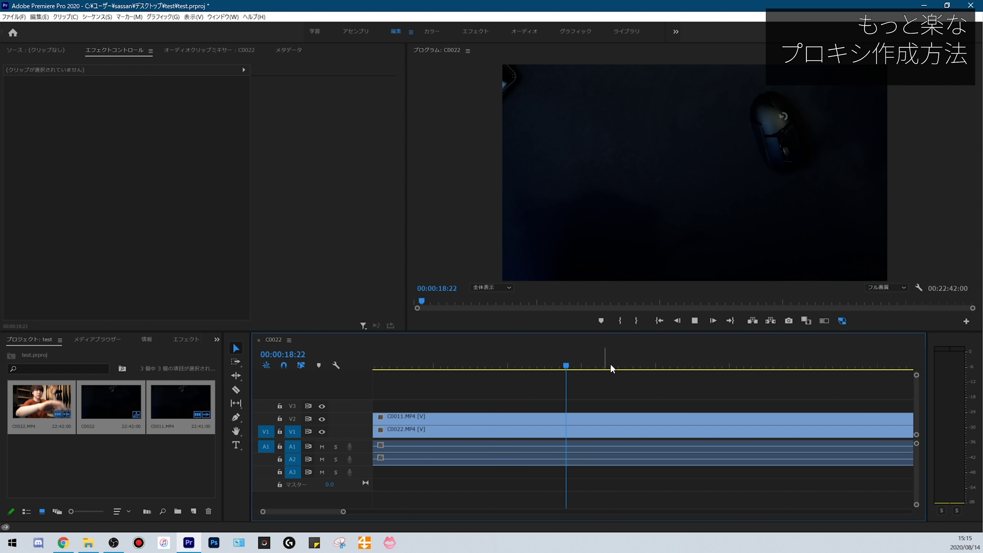
pyautogui.click(721, 364)
pyautogui.click(783, 364)
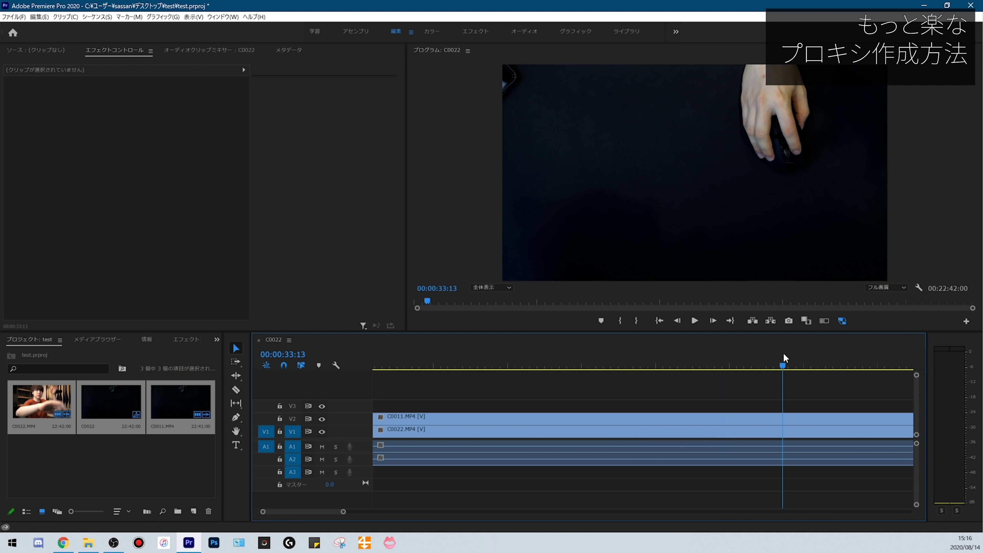
pyautogui.click(852, 366)
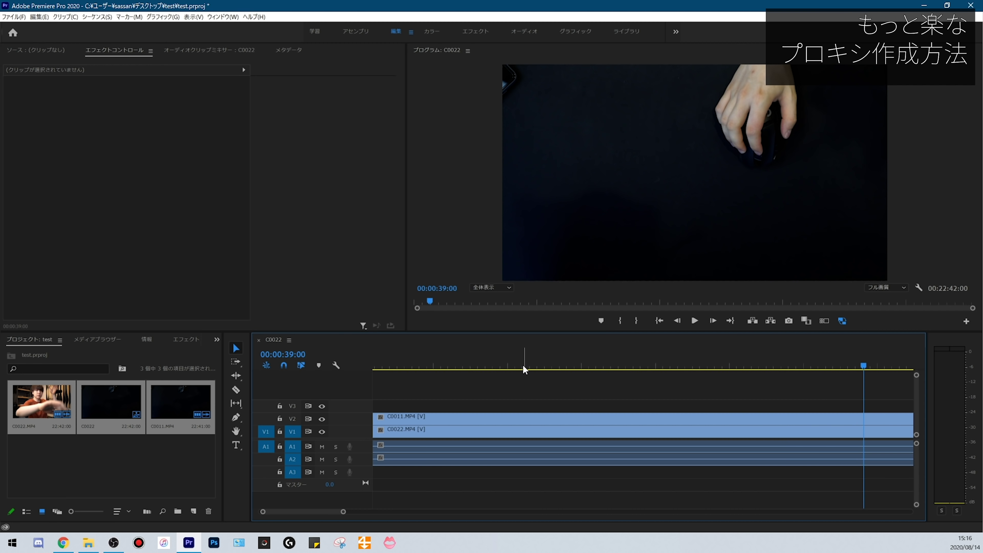
# Split the stacked clips at two points, ripple-delete the section between the cuts, and play the timeline past the join
pyautogui.click(463, 365)
pyautogui.hotkey('ctrl', 'k')
pyautogui.click(579, 365)
pyautogui.hotkey('ctrl', 'k')
pyautogui.click(519, 426)
pyautogui.hotkey('shift', 'Delete')
pyautogui.click(607, 365)
pyautogui.press('space')
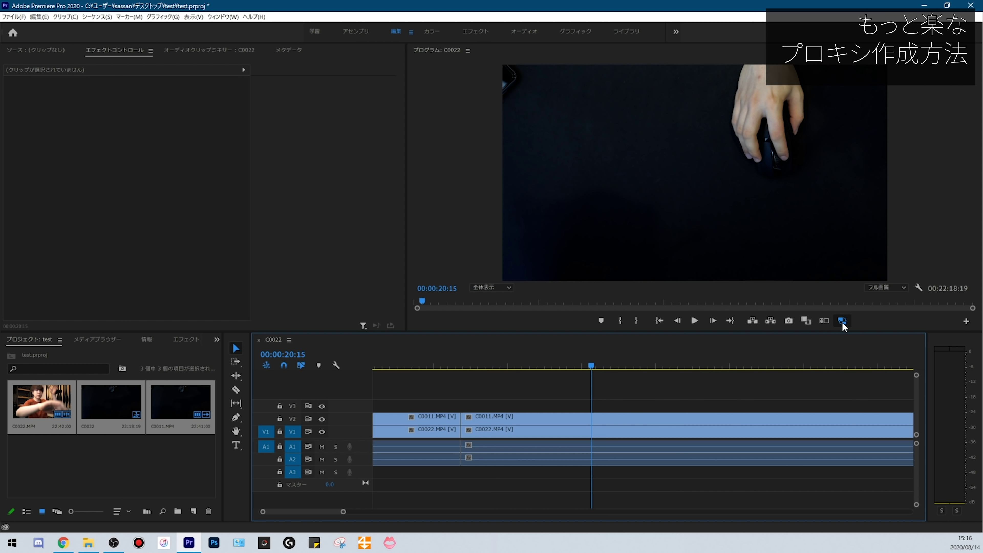
# Disable proxies and play the edited timeline from several points to judge how the original 4K footage plays
pyautogui.click(843, 321)
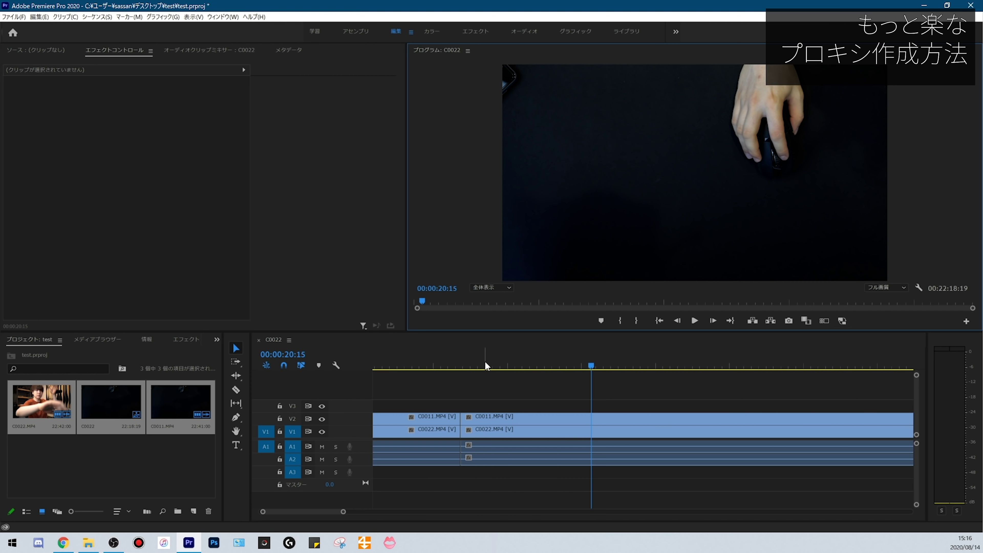
pyautogui.click(504, 366)
pyautogui.press('space')
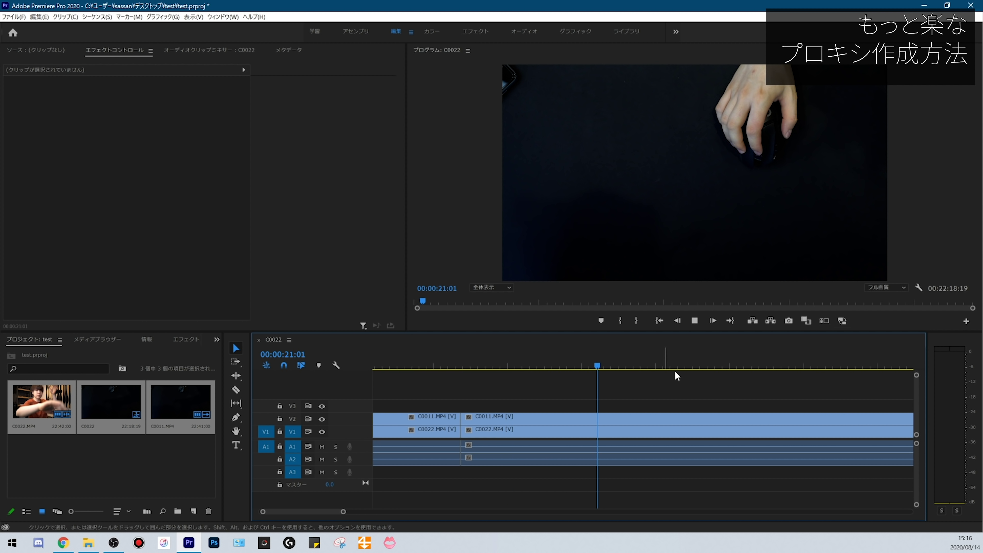
pyautogui.click(680, 362)
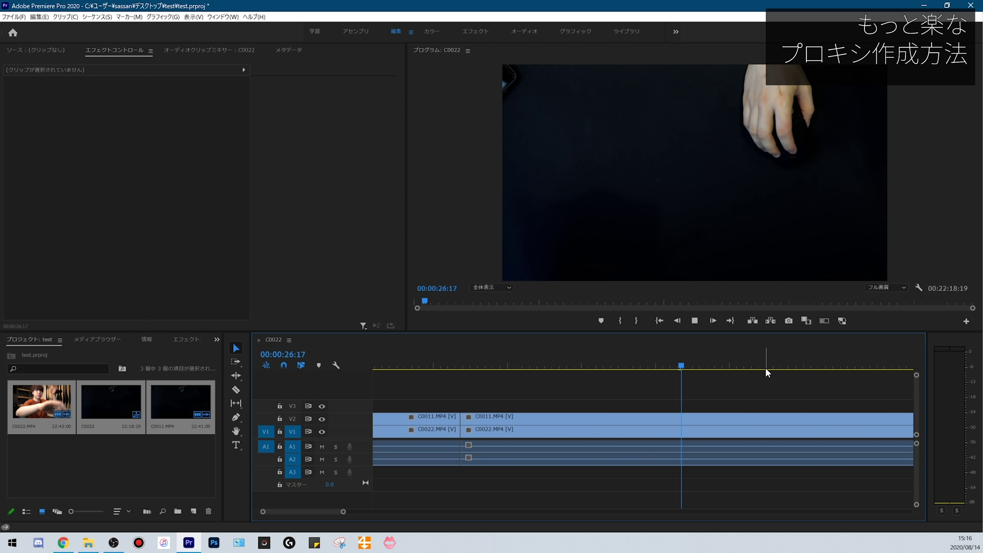
pyautogui.click(754, 364)
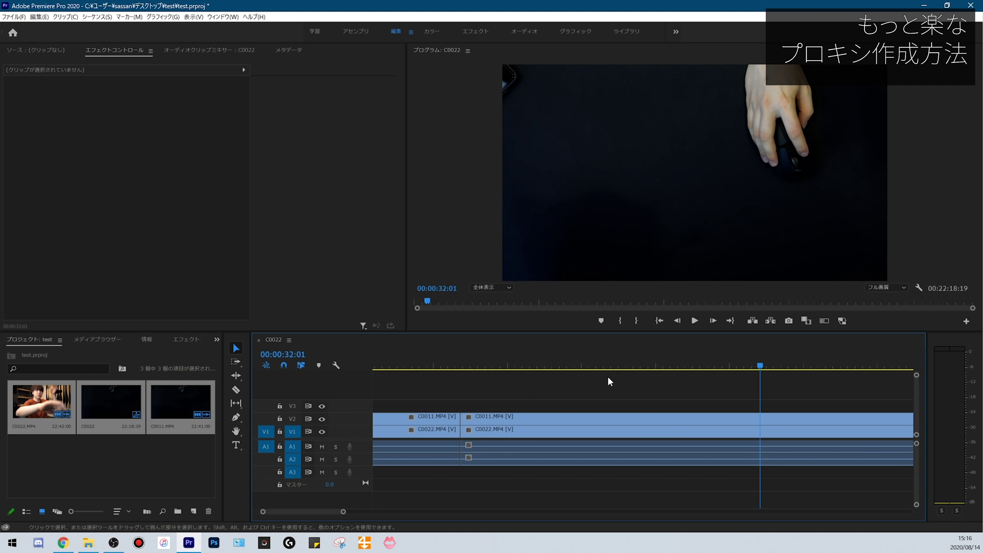
pyautogui.click(569, 364)
pyautogui.click(669, 363)
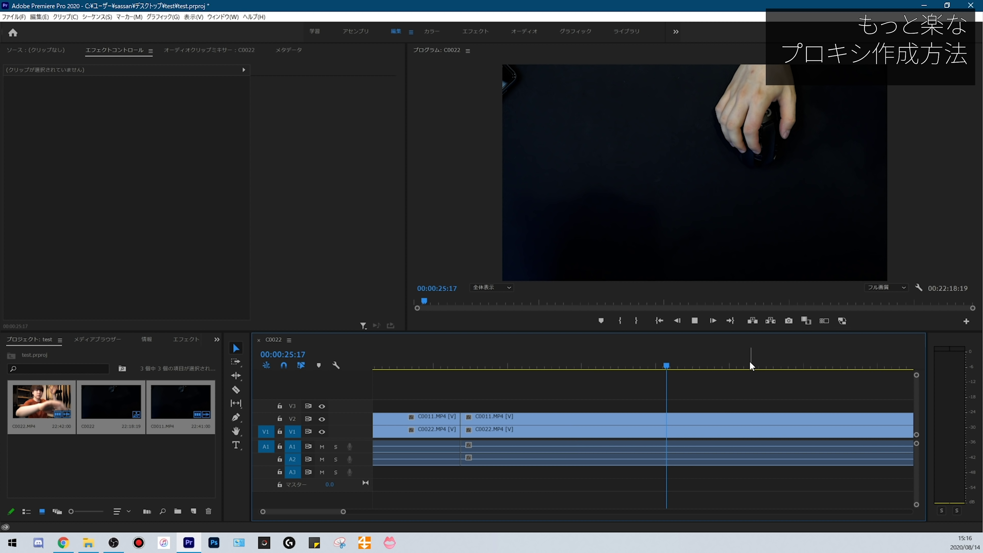
pyautogui.press('space')
# Re-enable proxies and play the edited timeline from several points to compare its smoothness with the originals
pyautogui.click(839, 324)
pyautogui.click(516, 363)
pyautogui.click(614, 363)
pyautogui.press('space')
pyautogui.click(719, 363)
pyautogui.click(808, 363)
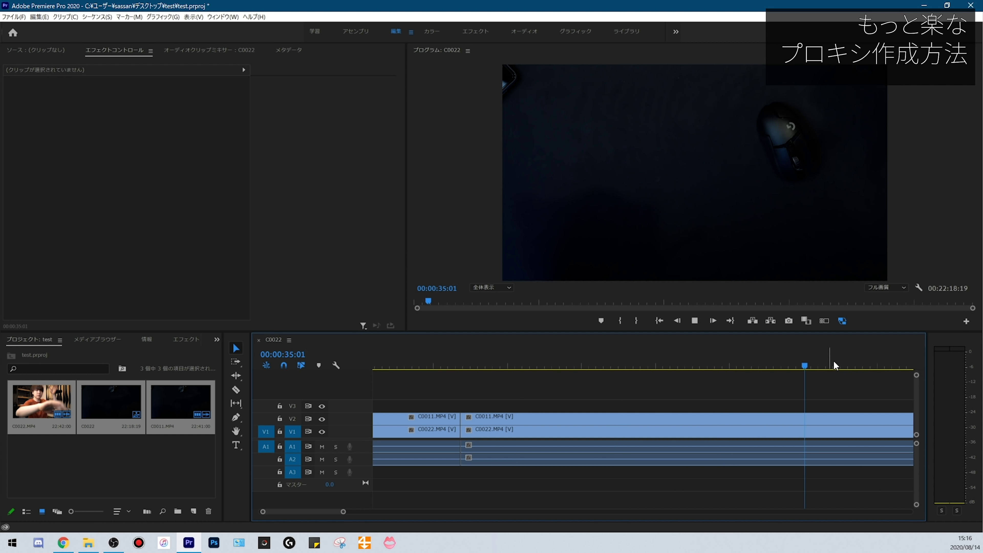
pyautogui.click(689, 363)
pyautogui.click(579, 363)
pyautogui.click(660, 360)
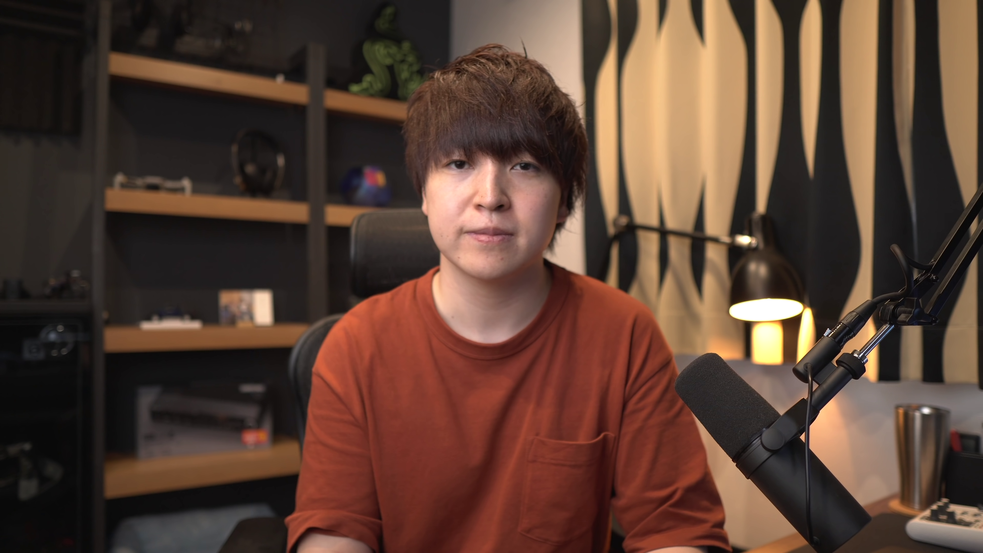